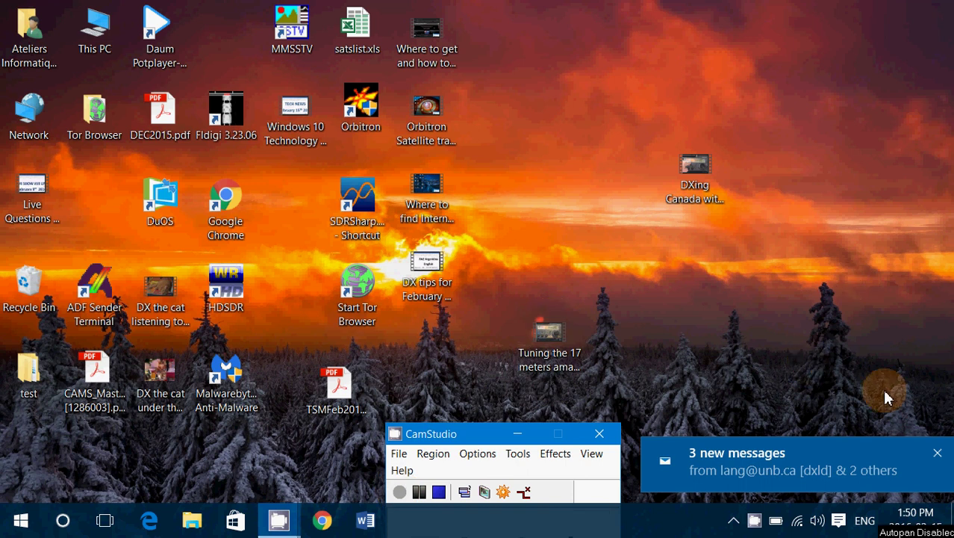
- Dismiss the '3 new messages' notification on the desktop
left_click(935, 453)
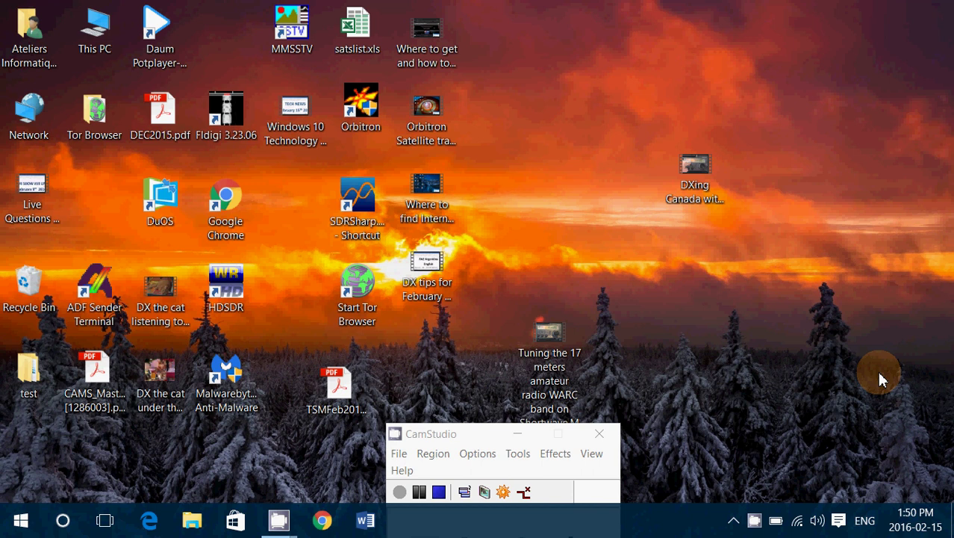
left_click(452, 435)
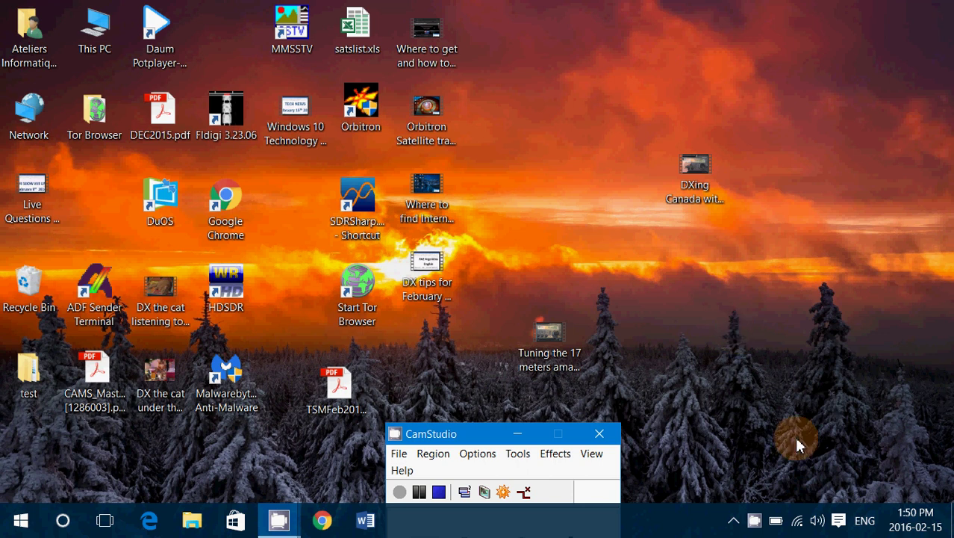
- Open Sounds from the speaker tray menu, leaving Windows Default as the sound scheme
right_click(817, 525)
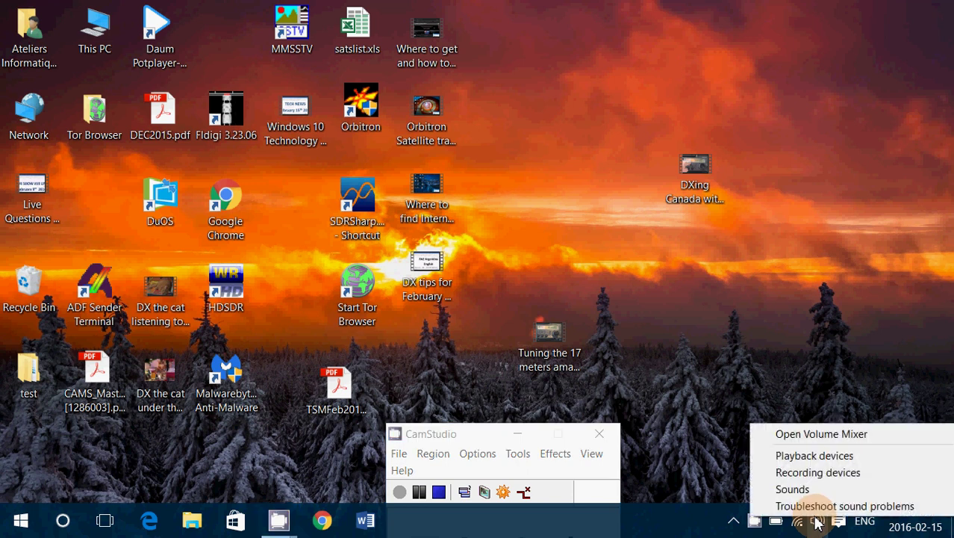
left_click(794, 489)
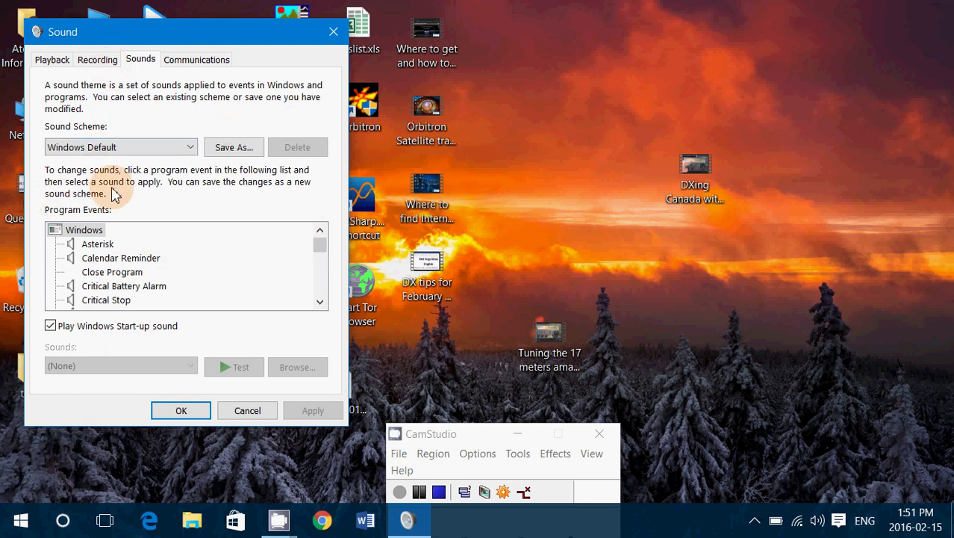
left_click(139, 149)
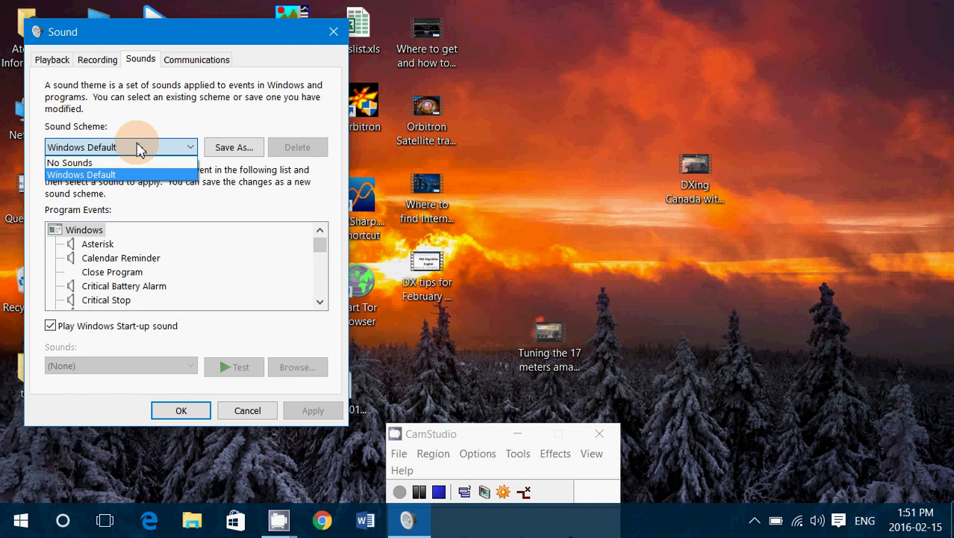
left_click(137, 149)
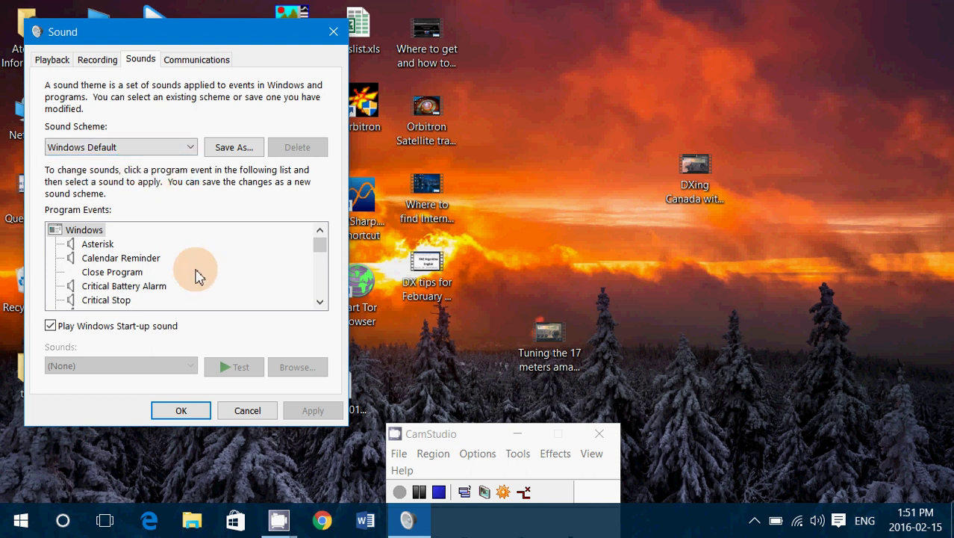
- Assign Windows Restore.wav to the Calendar Reminder event, test it, and apply
left_click(95, 246)
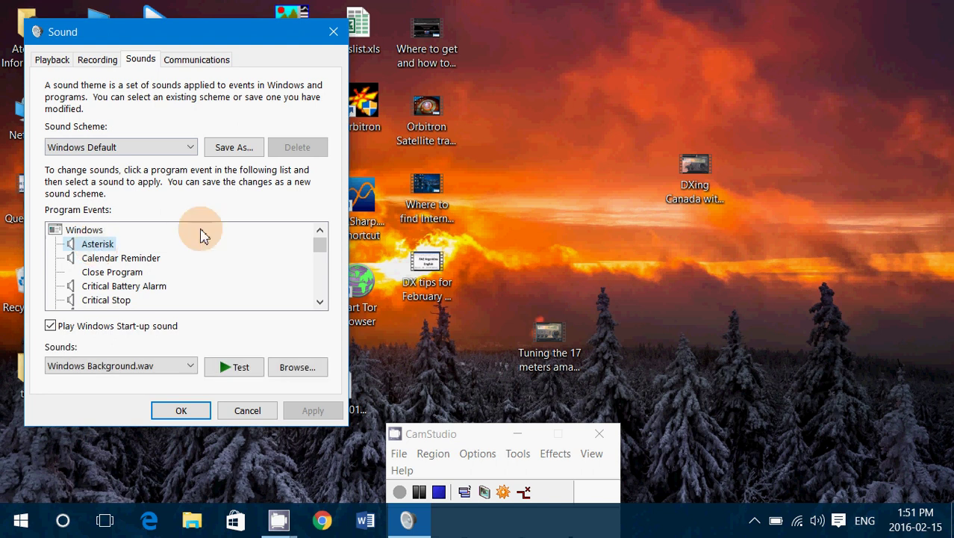
left_click(113, 261)
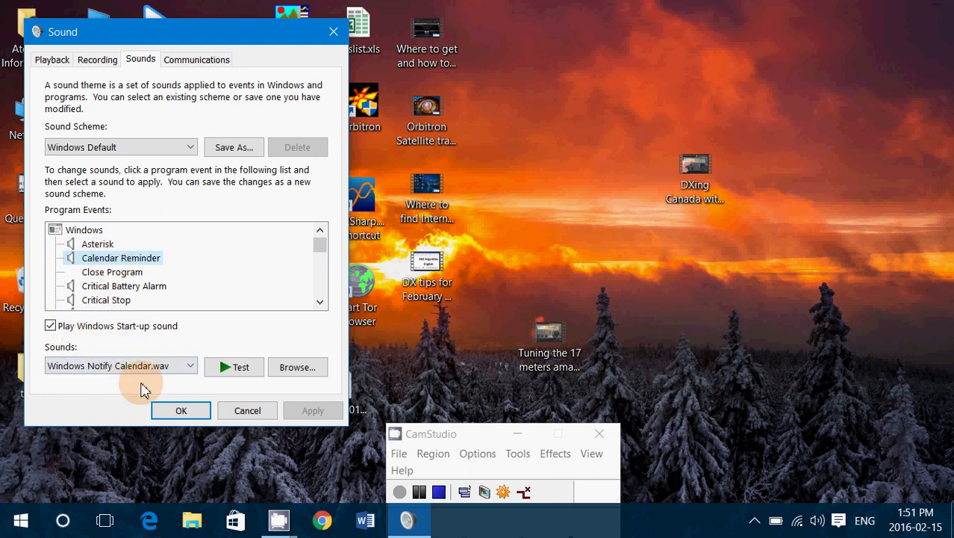
left_click(235, 371)
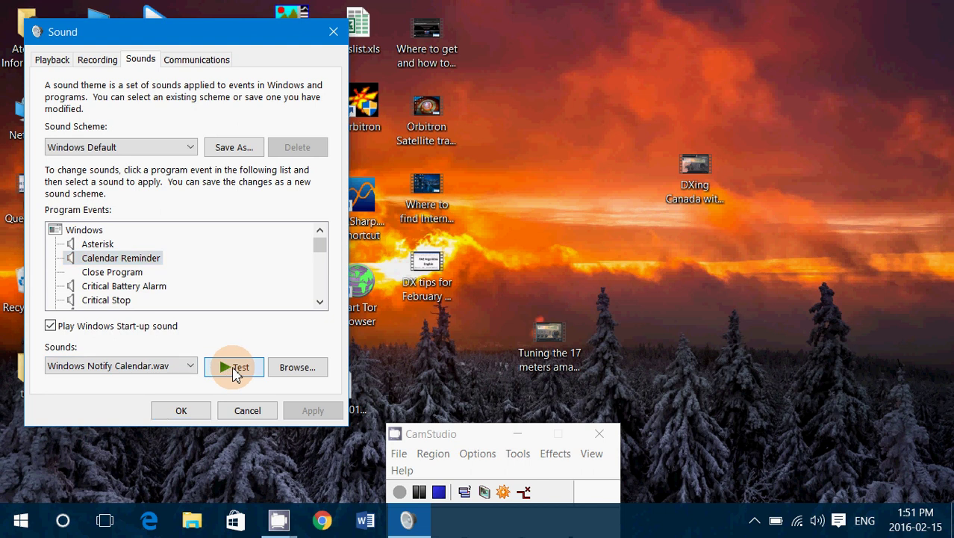
left_click(188, 369)
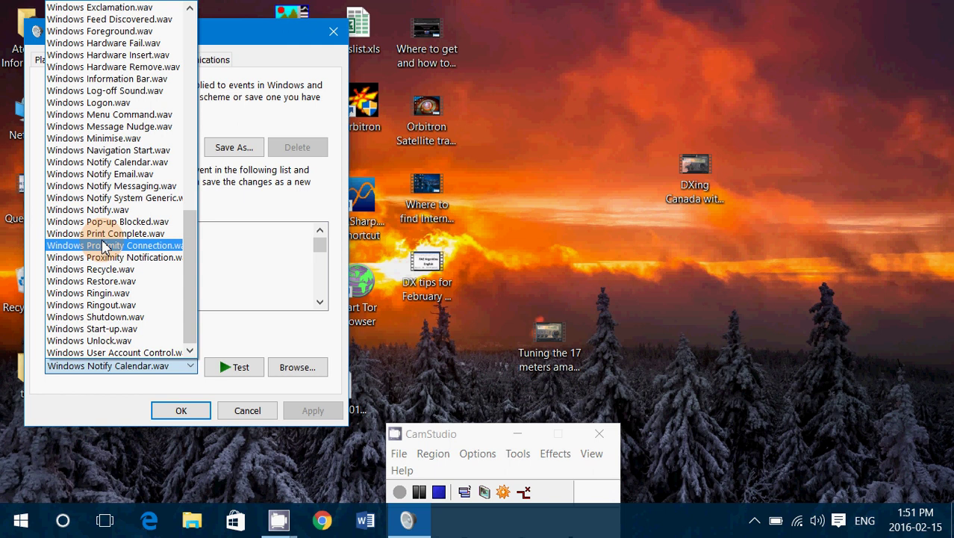
scroll(105, 246, "up", 15)
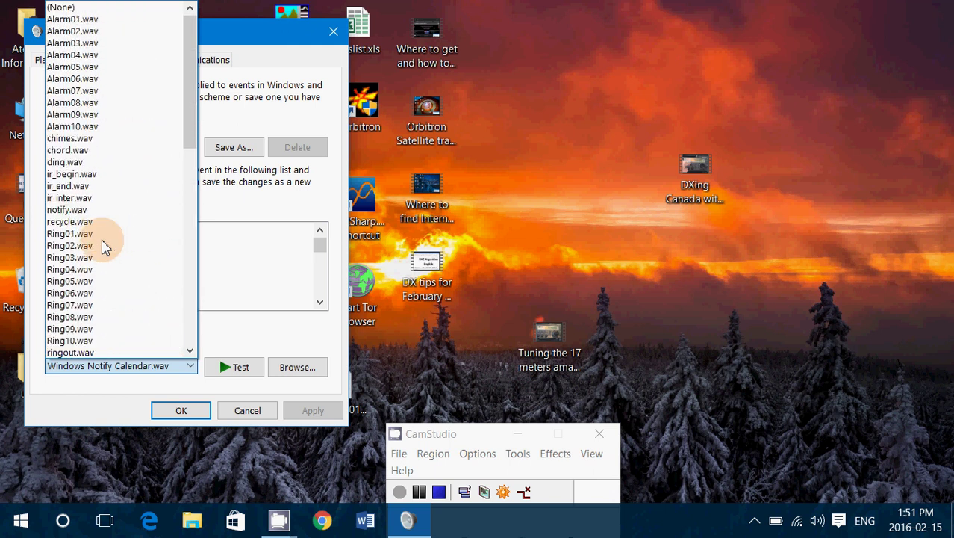
scroll(104, 246, "down", 15)
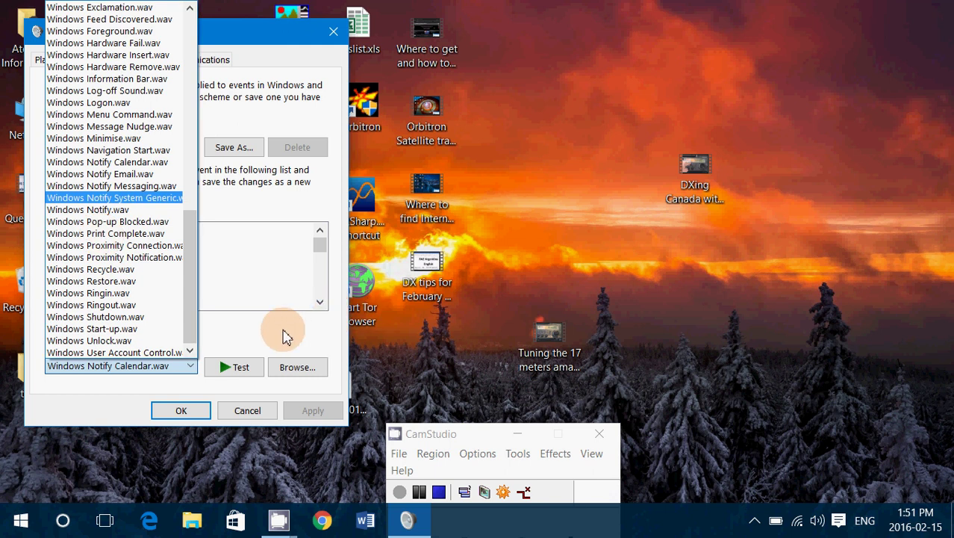
left_click(150, 281)
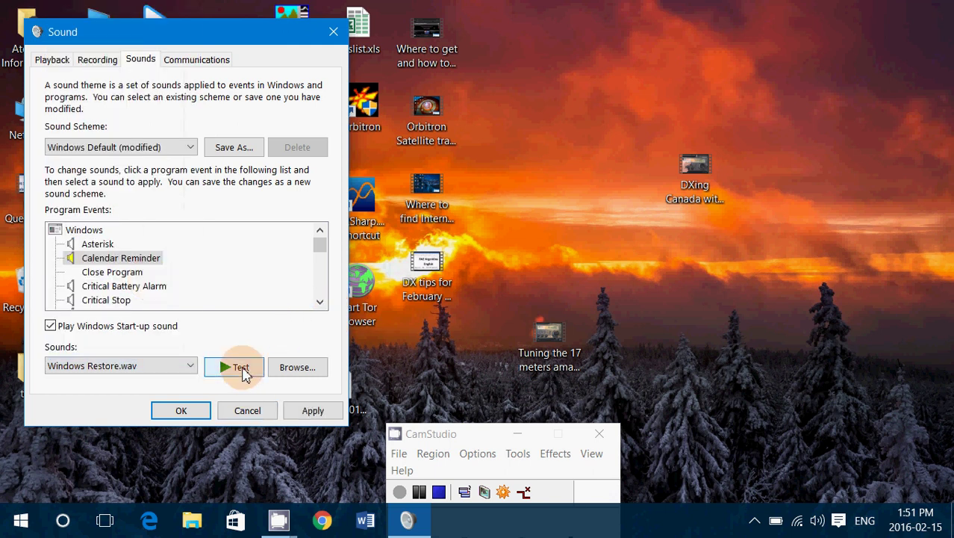
left_click(242, 369)
left_click(322, 412)
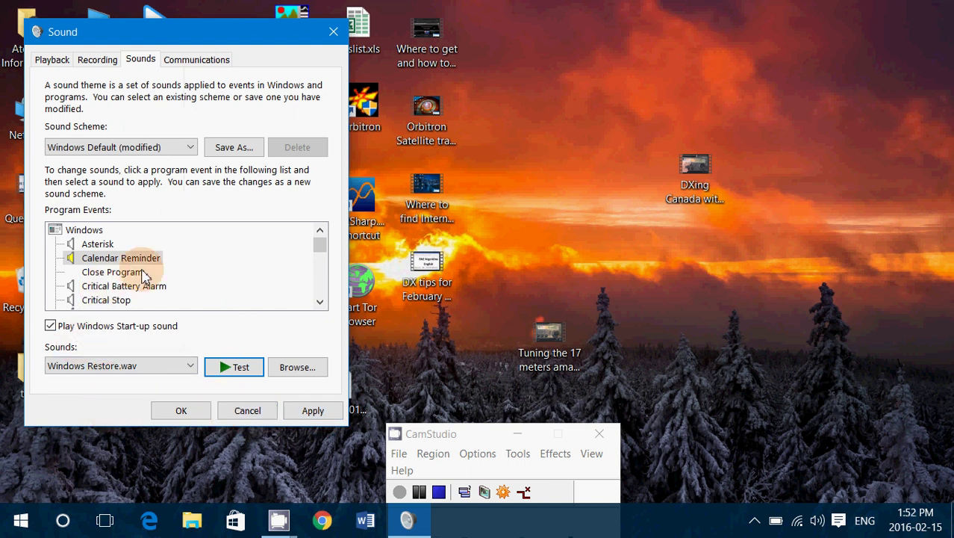
scroll(142, 272, "down", 5)
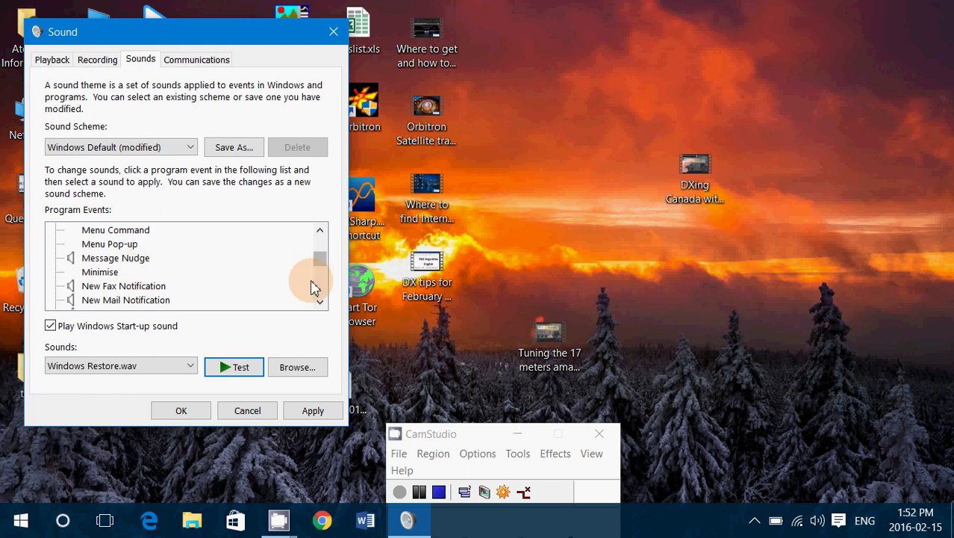
left_click(321, 301)
left_click(321, 302)
left_click(320, 302)
left_click(321, 303)
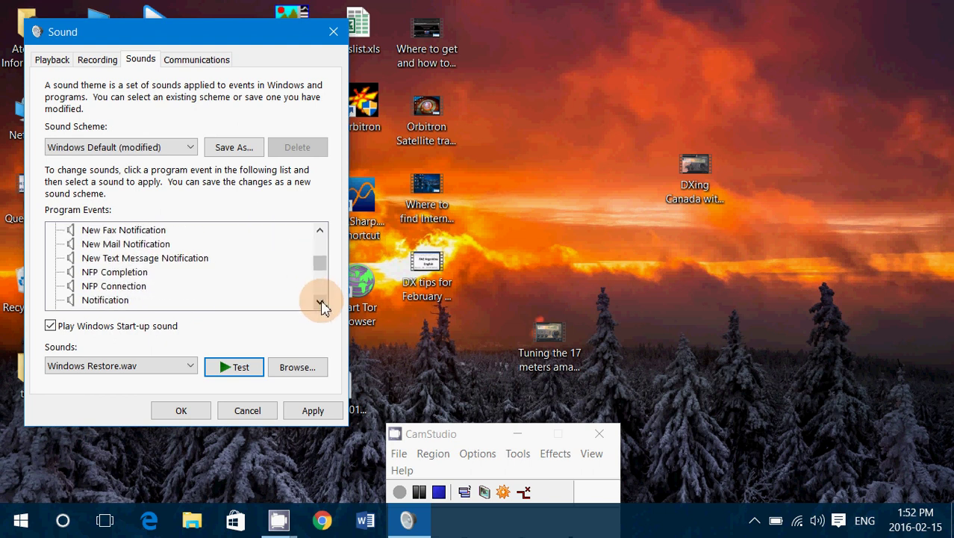
left_click(321, 302)
left_click(321, 302)
left_click(321, 303)
left_click(320, 302)
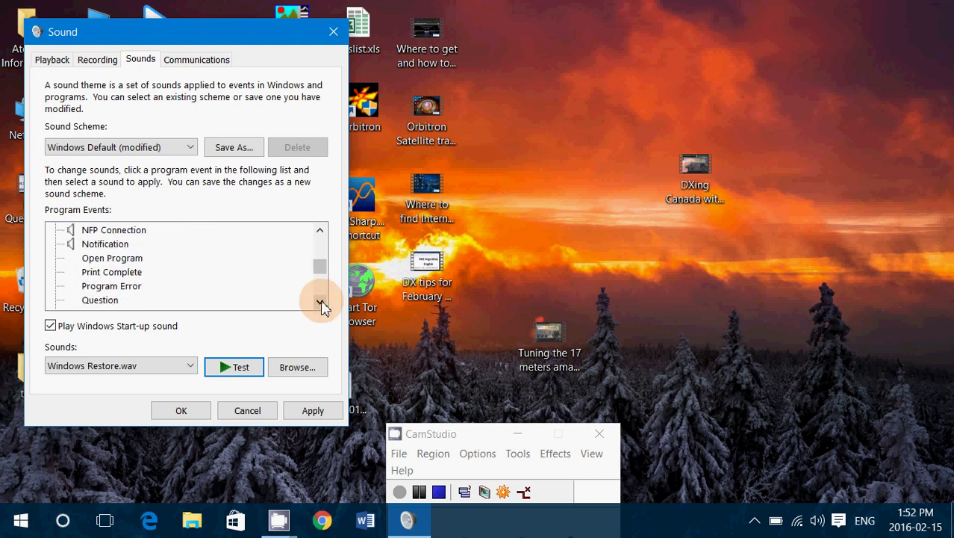
left_click(321, 303)
left_click(320, 303)
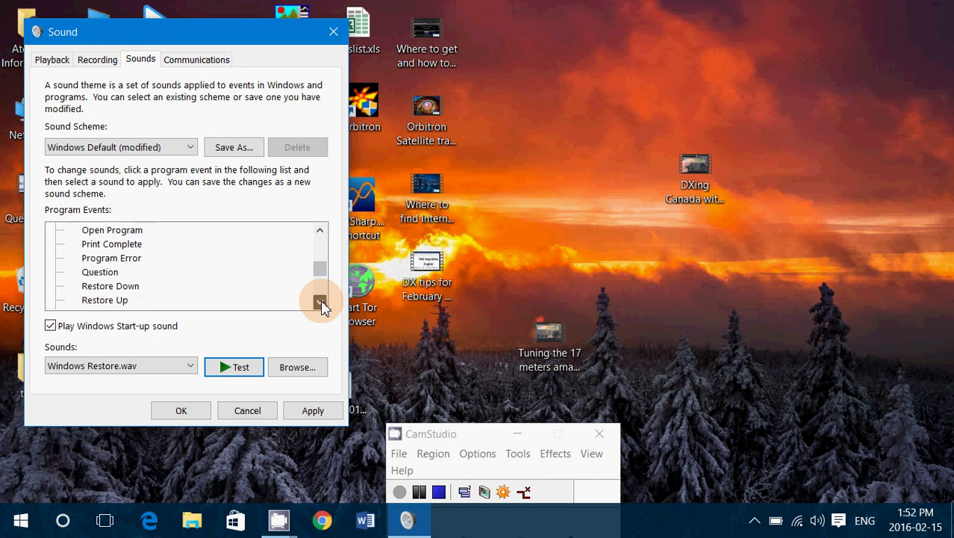
left_click(321, 302)
left_click(320, 303)
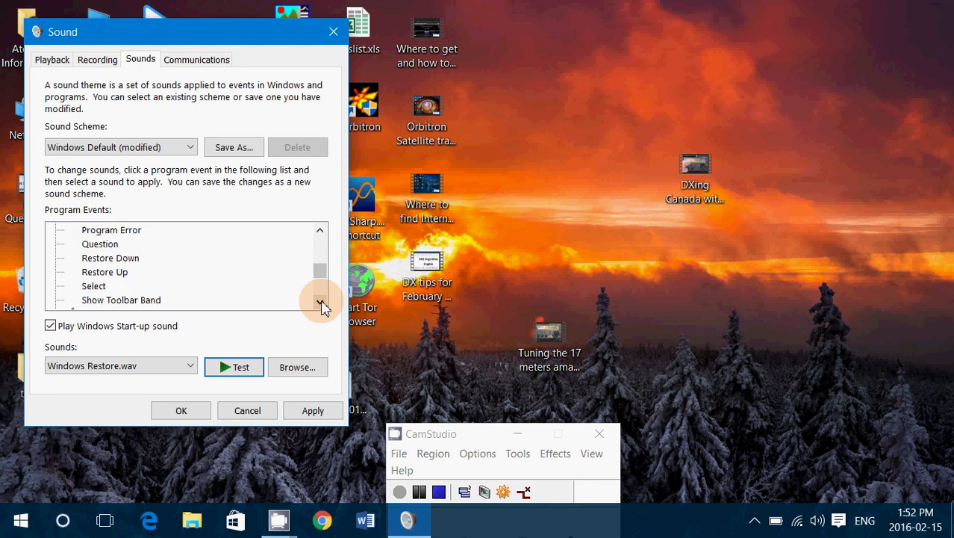
left_click(321, 302)
left_click(320, 302)
left_click(320, 303)
left_click(320, 303)
left_click(320, 303)
left_click(320, 303)
left_click(320, 302)
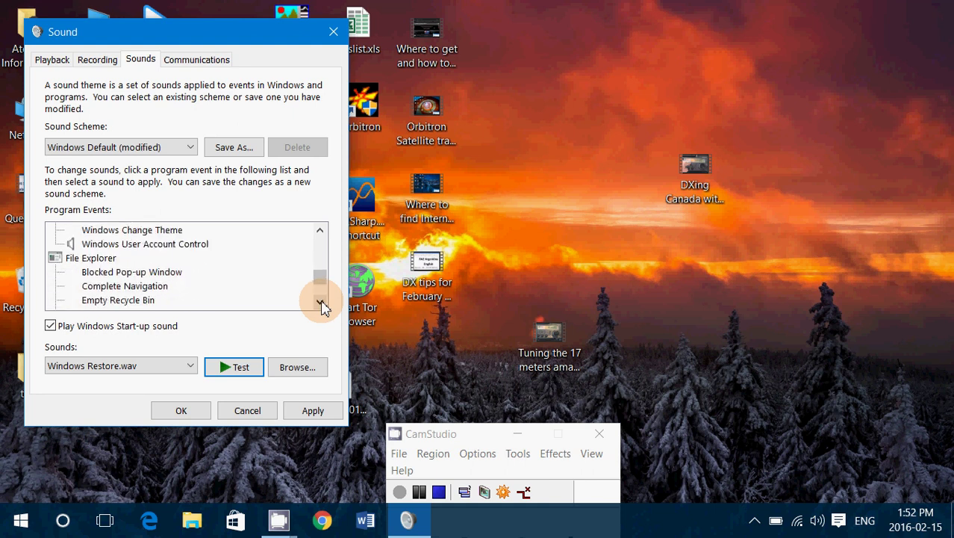
left_click(320, 302)
left_click(320, 303)
left_click(320, 303)
left_click(320, 303)
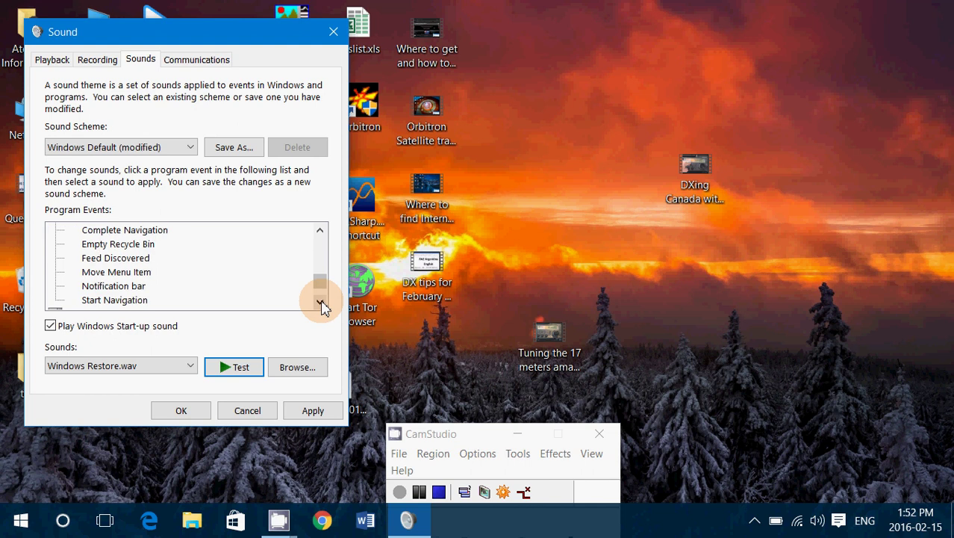
left_click(321, 302)
left_click(321, 302)
left_click(321, 303)
left_click(320, 303)
left_click(320, 302)
left_click(320, 302)
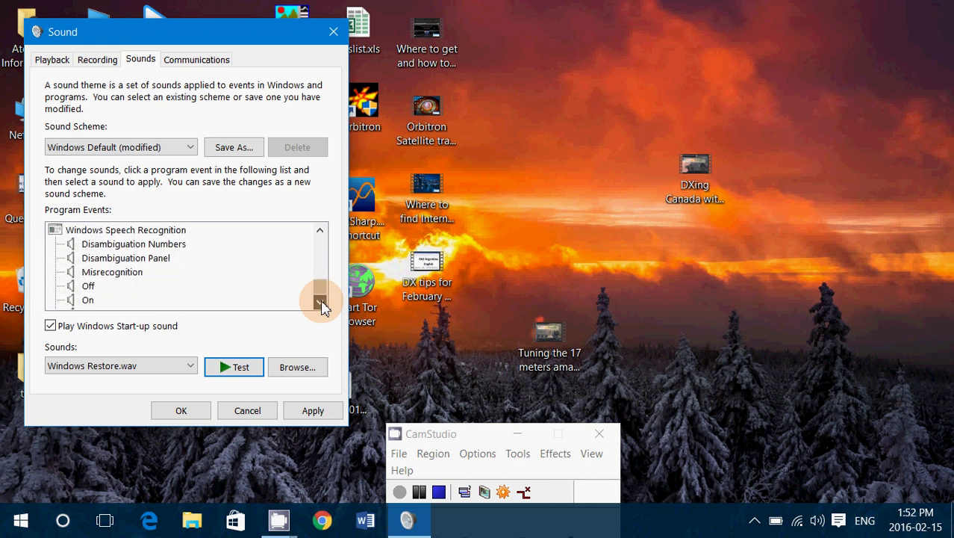
left_click(320, 302)
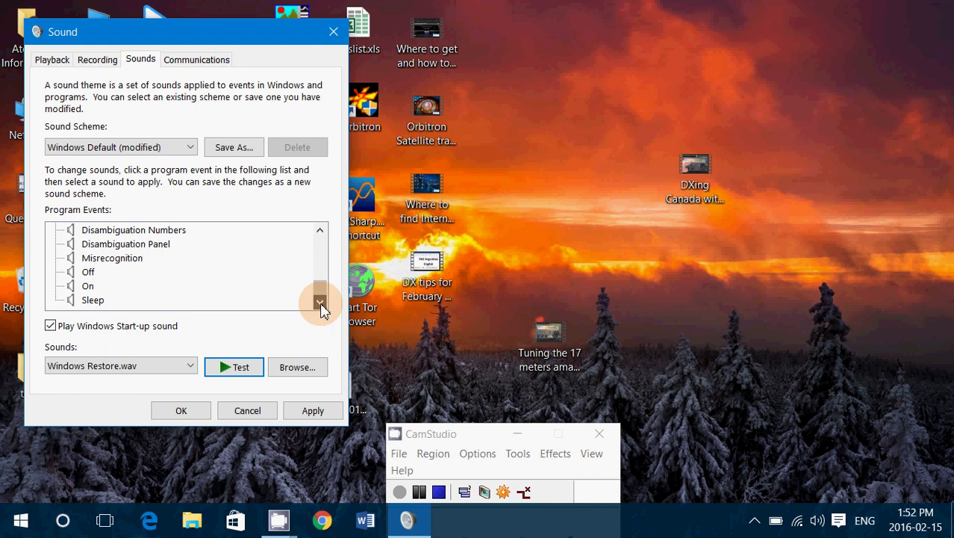
left_click(323, 250)
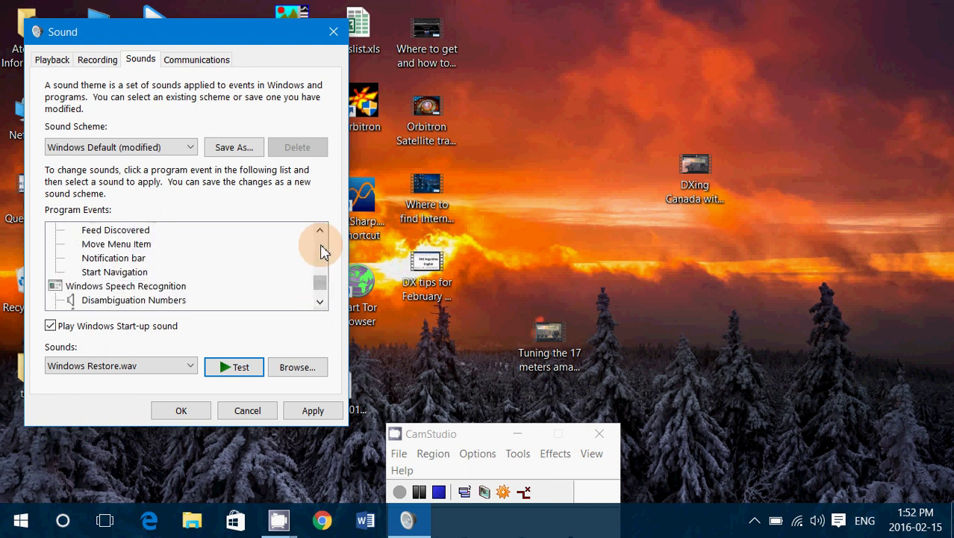
left_click(323, 251)
left_click(322, 251)
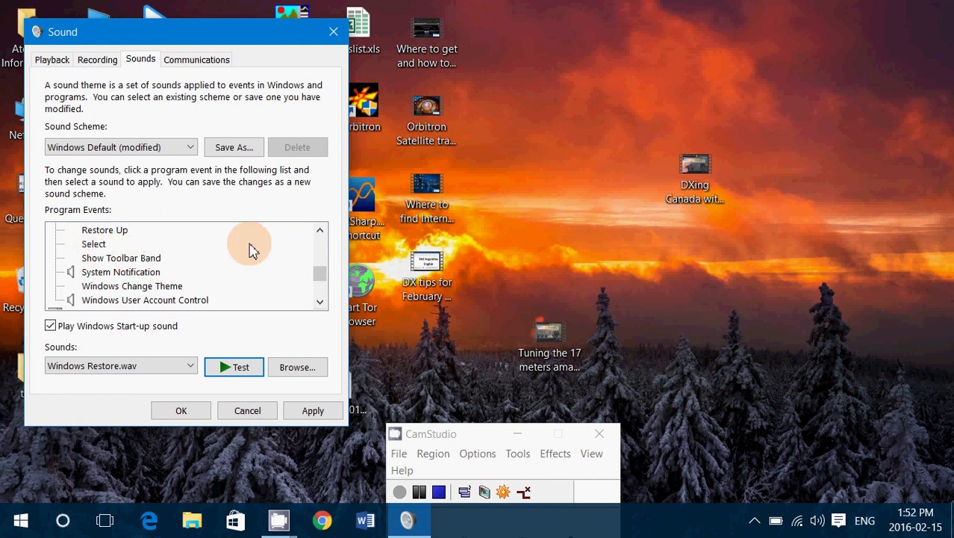
- Set Program Error to Ring04.wav, preview it twice, and apply the change
left_click(322, 263)
left_click(101, 257)
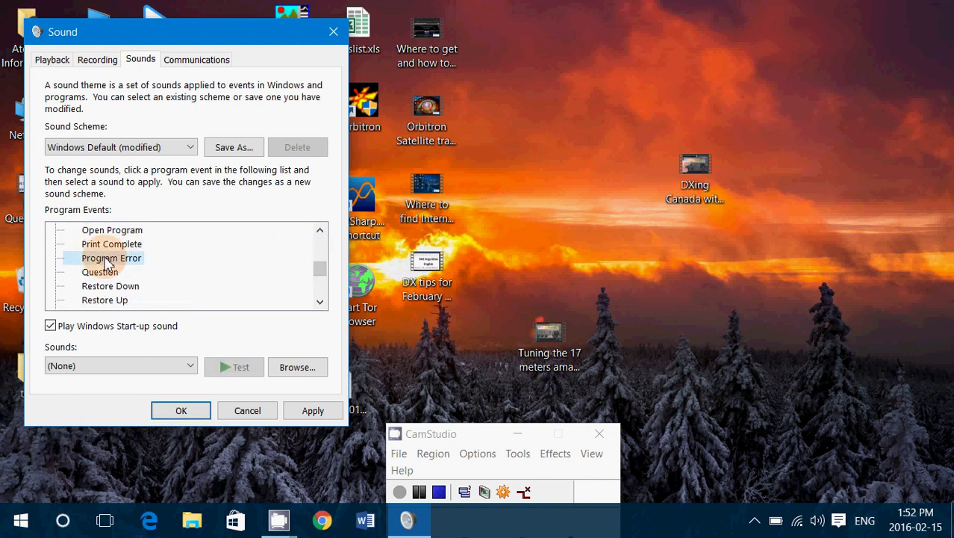
left_click(163, 368)
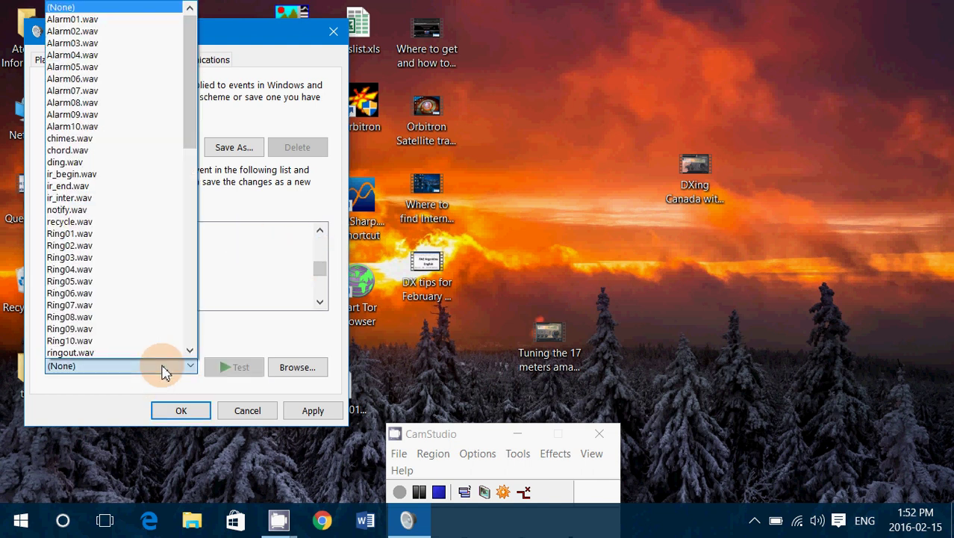
left_click(138, 269)
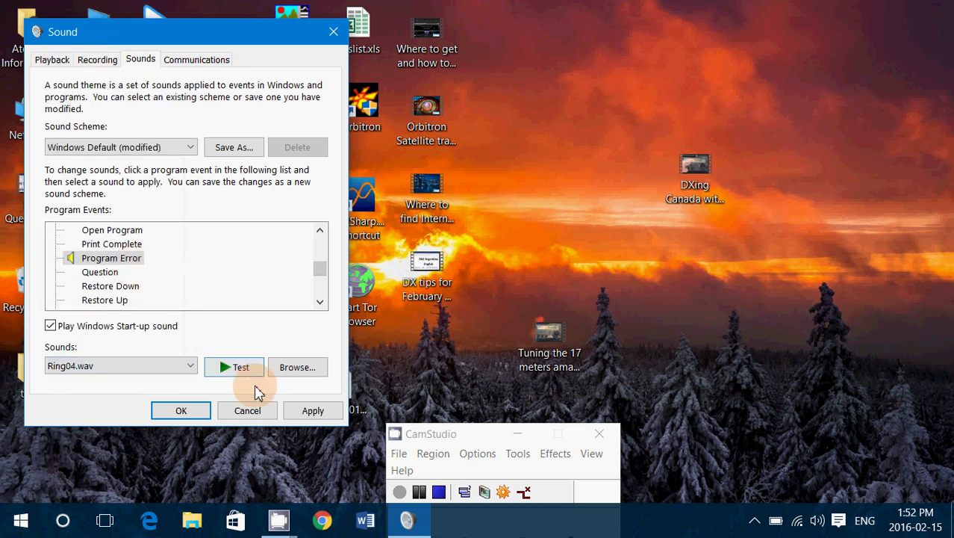
left_click(241, 367)
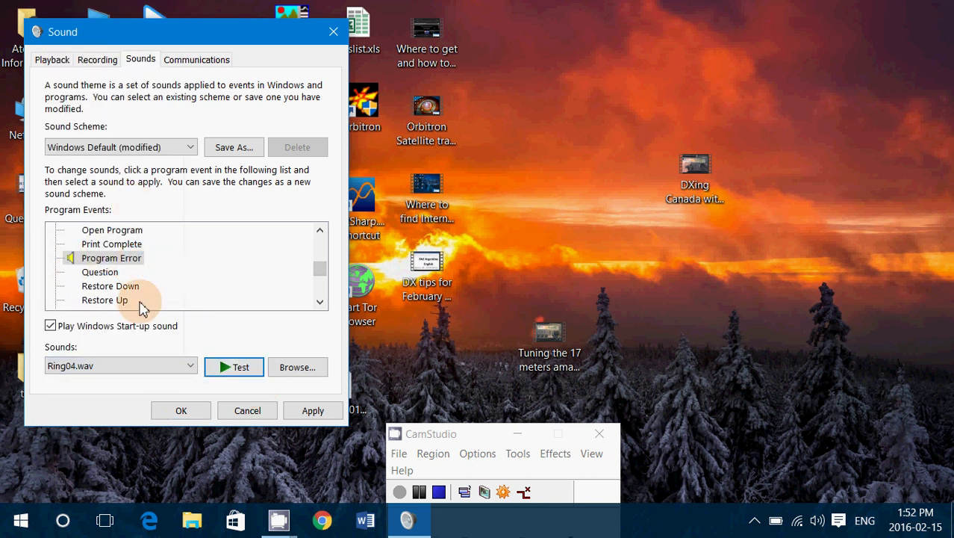
left_click(257, 366)
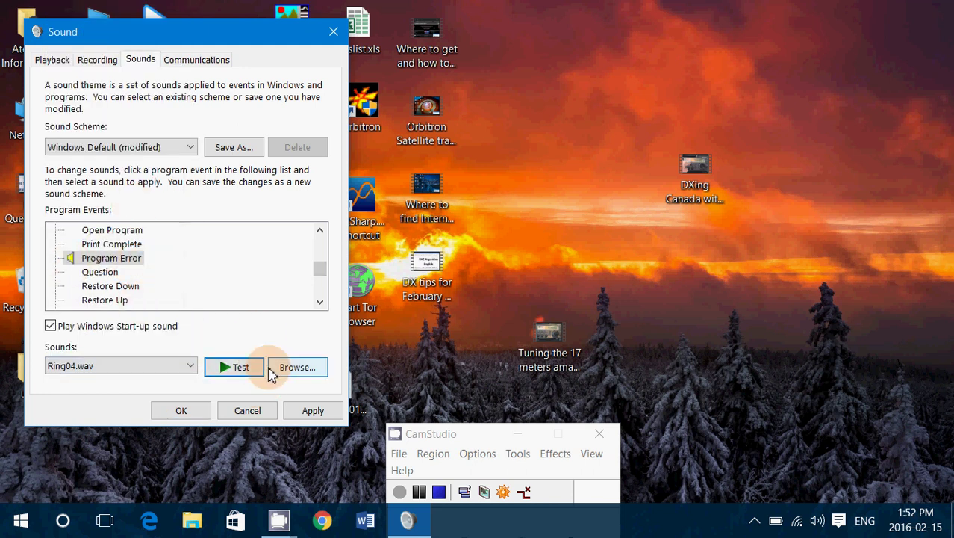
left_click(317, 411)
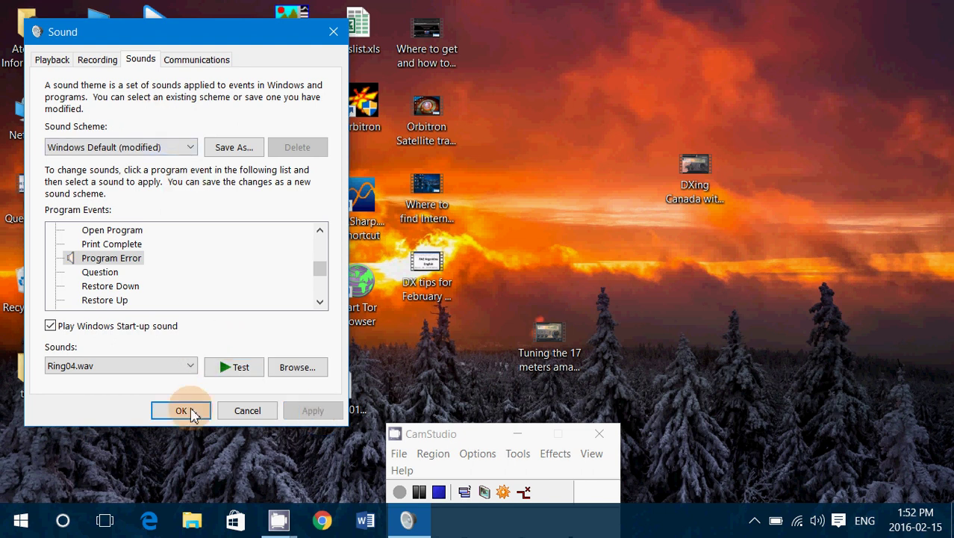
left_click(180, 147)
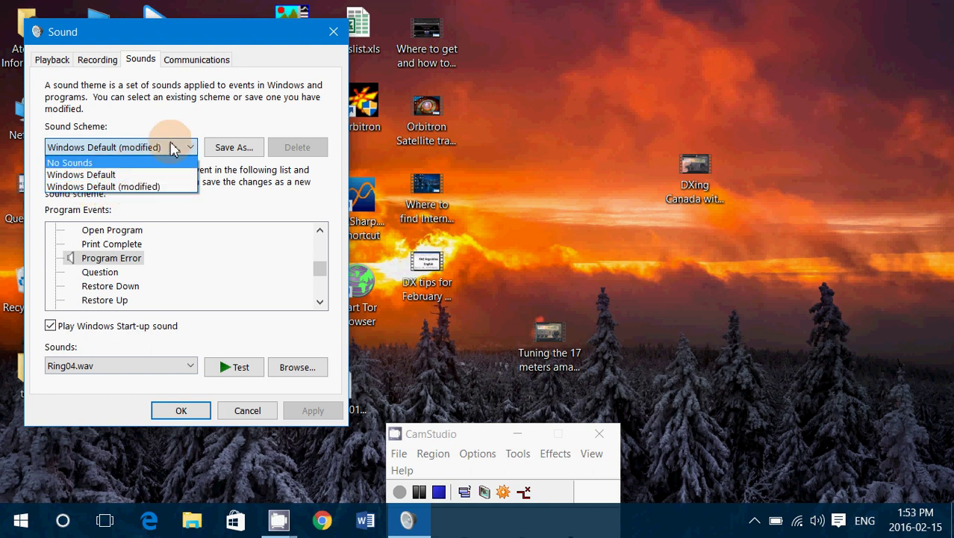
- Save the customised sounds as a new scheme named with the user's name plus 'windows sounds'
left_click(186, 121)
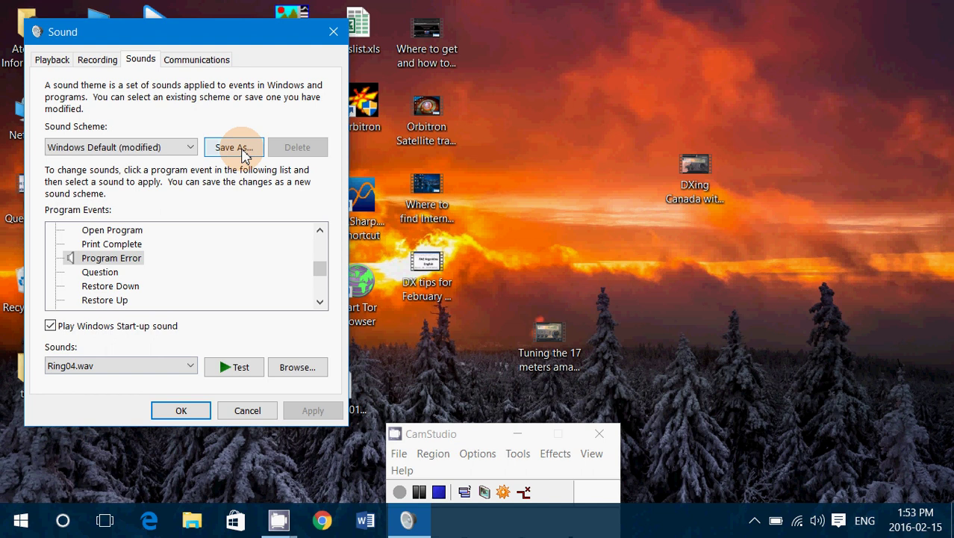
left_click(240, 151)
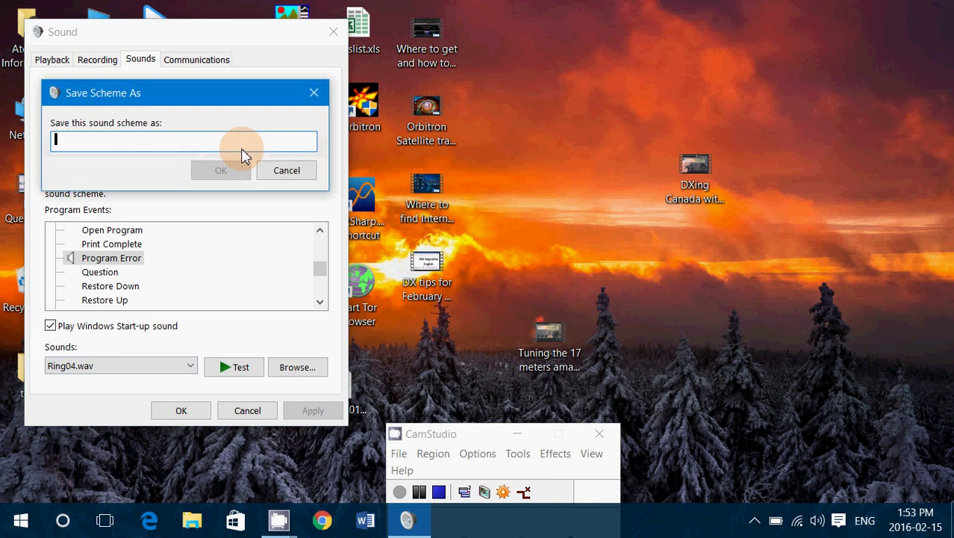
type("Gilles")
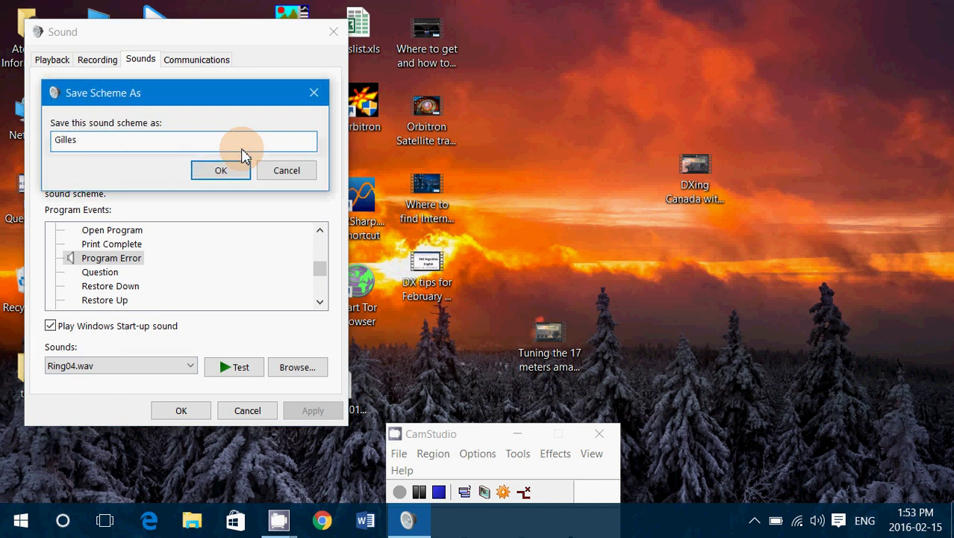
type(" windows sounds")
left_click(239, 166)
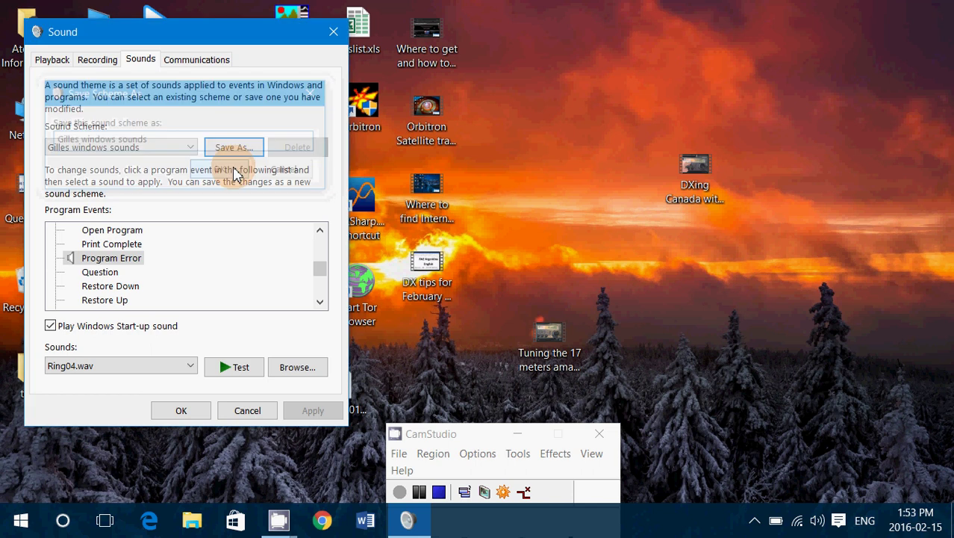
- Switch the Sound Scheme back to Windows Default and apply it
left_click(130, 150)
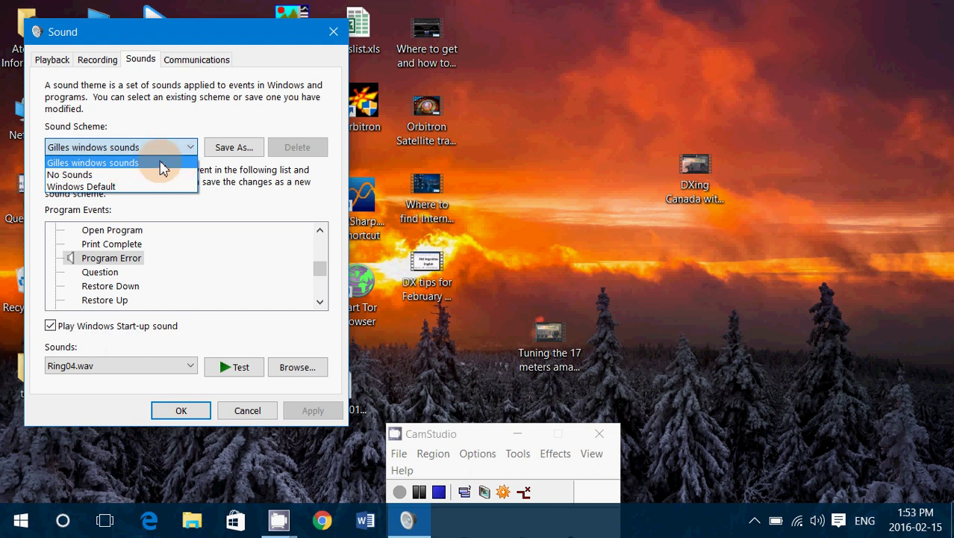
left_click(246, 112)
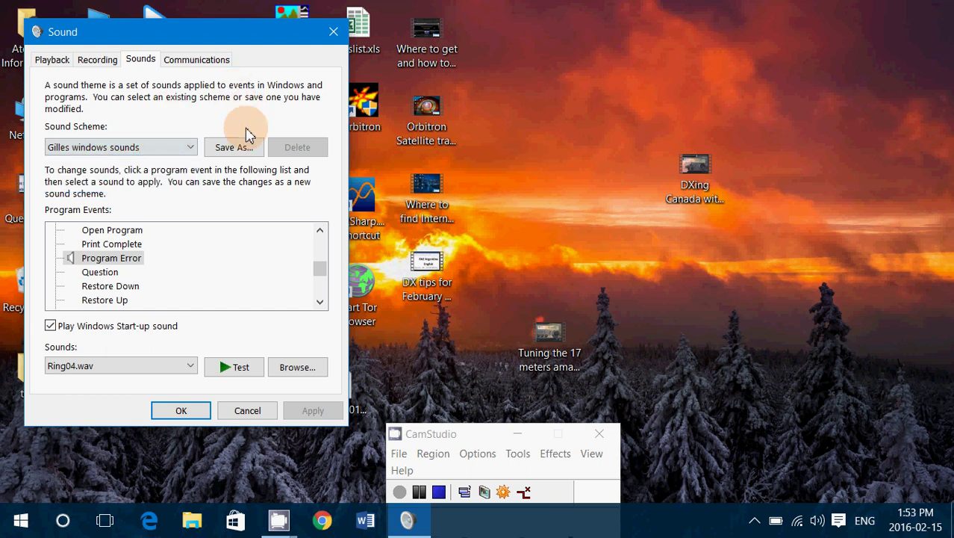
left_click(190, 150)
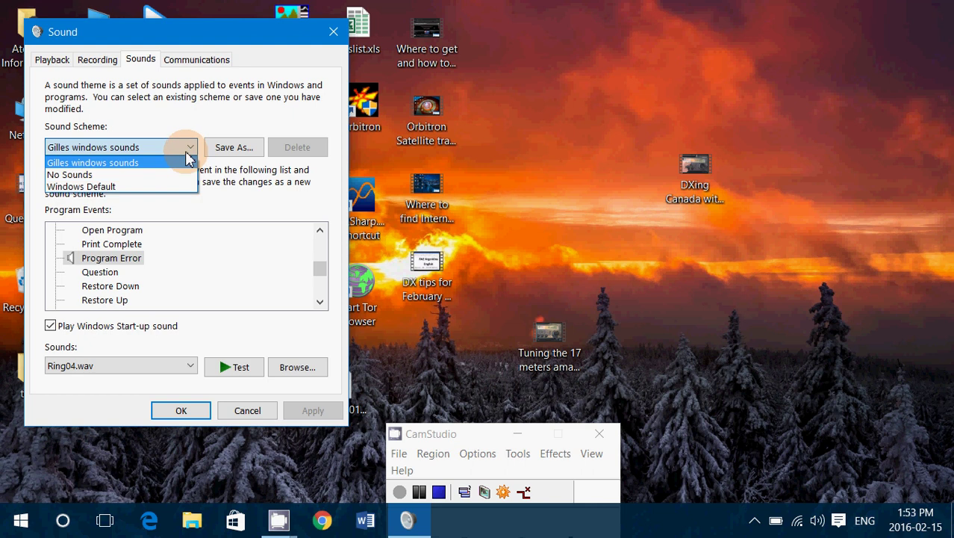
left_click(166, 187)
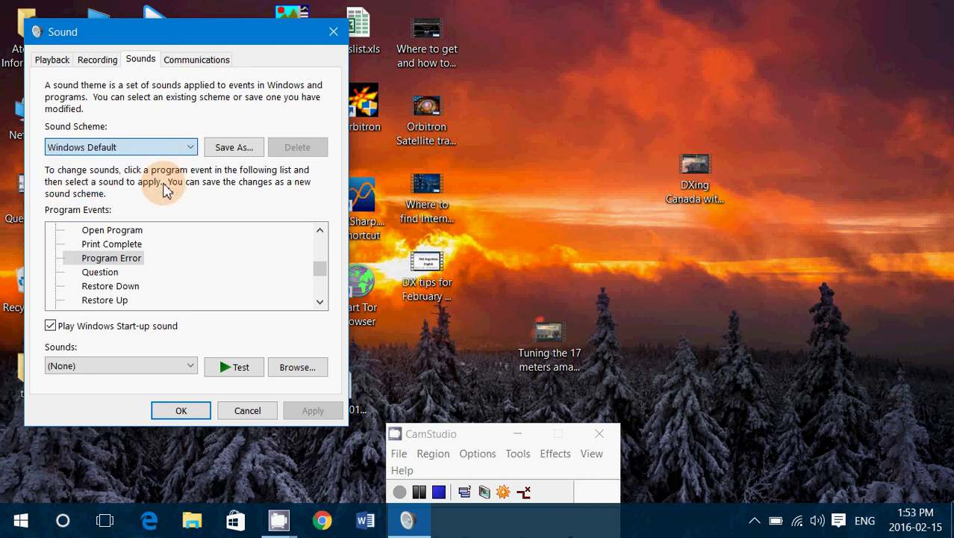
left_click(312, 410)
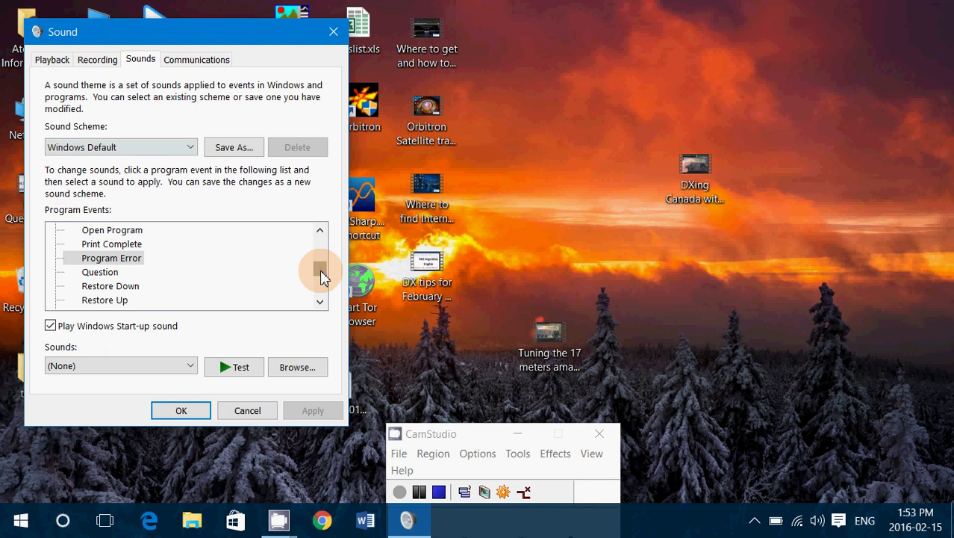
- Give Critical Battery Alarm the Windows Proximity Connection.wav sound and preview it
left_click_drag(323, 276, 255, 262)
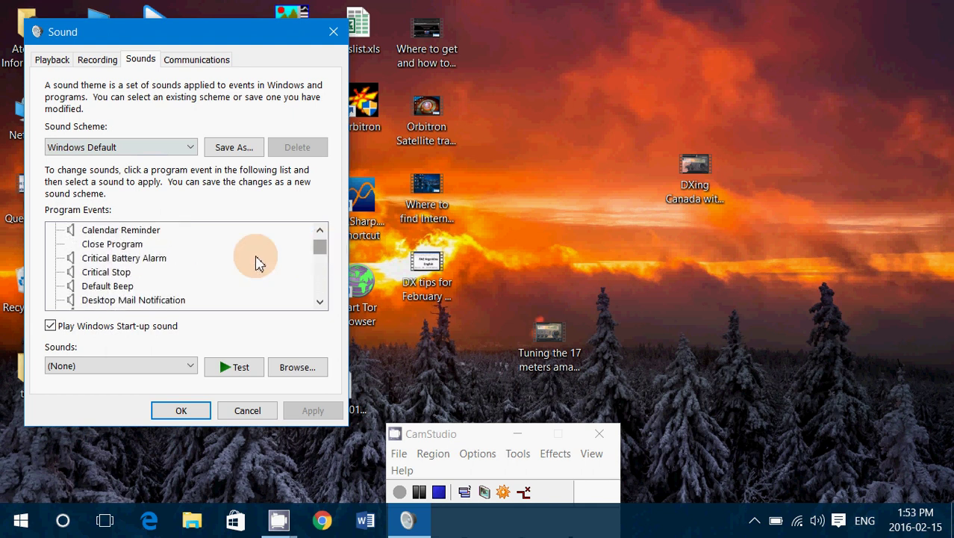
left_click(140, 259)
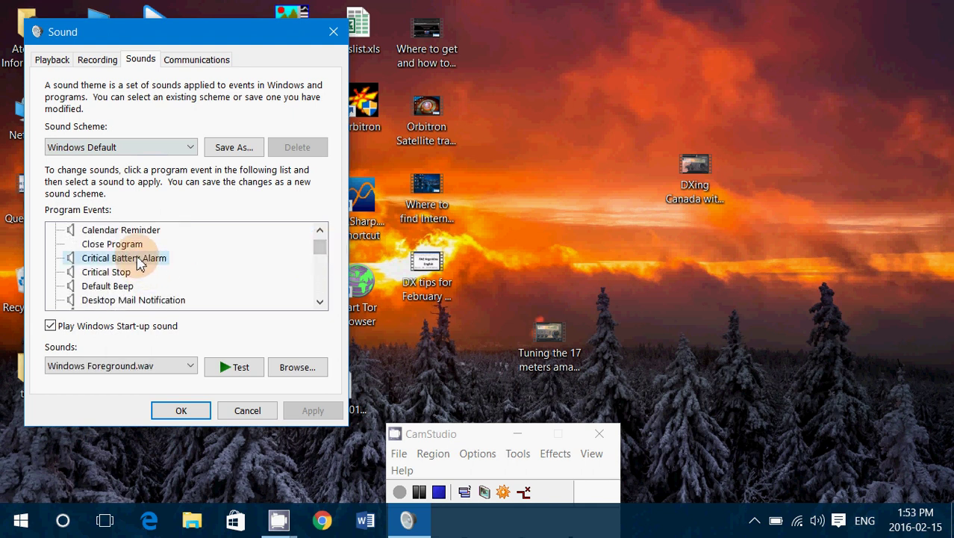
left_click(160, 371)
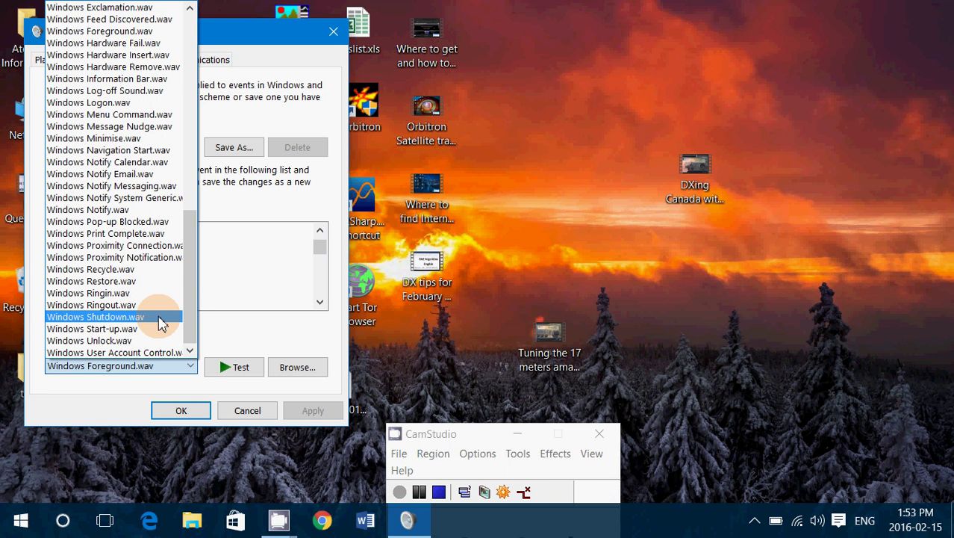
left_click(170, 252)
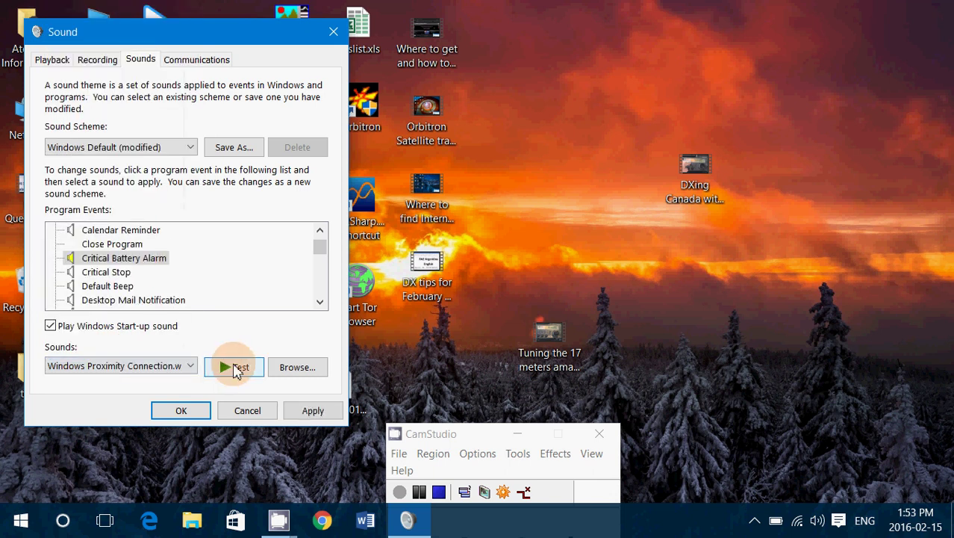
left_click(241, 368)
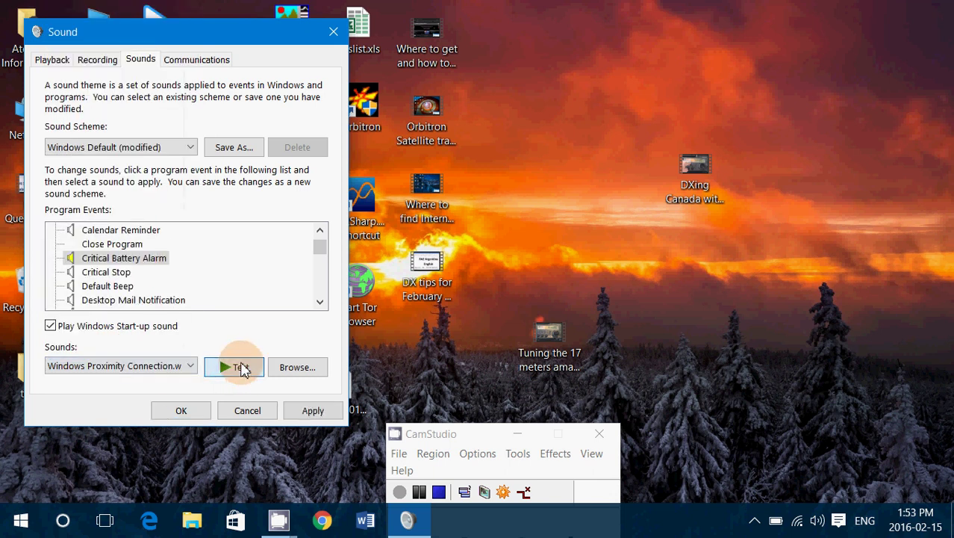
- Revert to Windows Default without saving the modified scheme, apply, and close the dialog
left_click(169, 149)
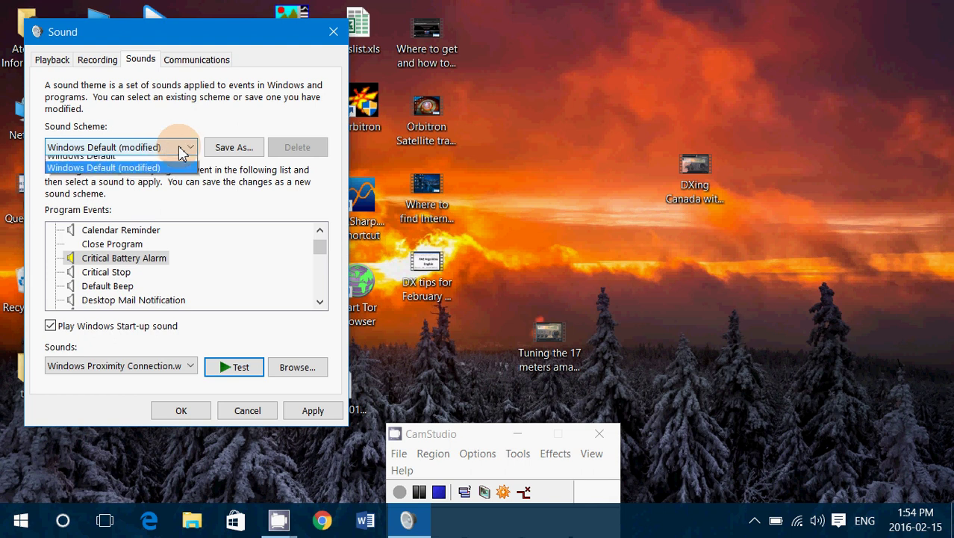
left_click(164, 186)
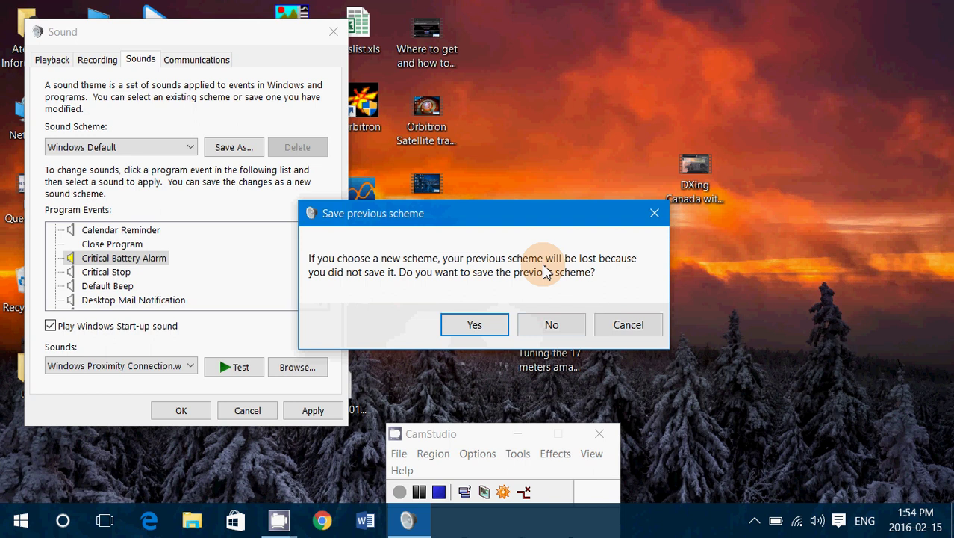
left_click(475, 326)
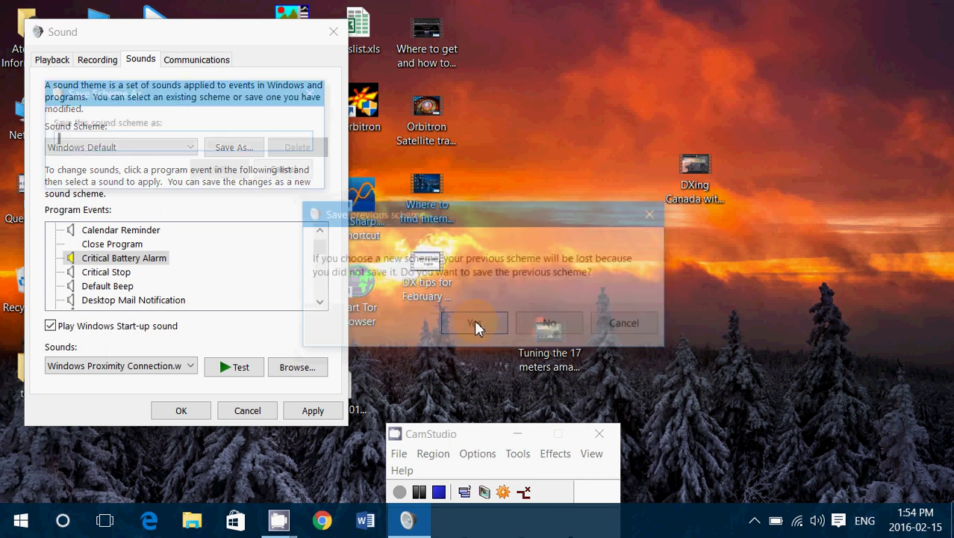
left_click(289, 172)
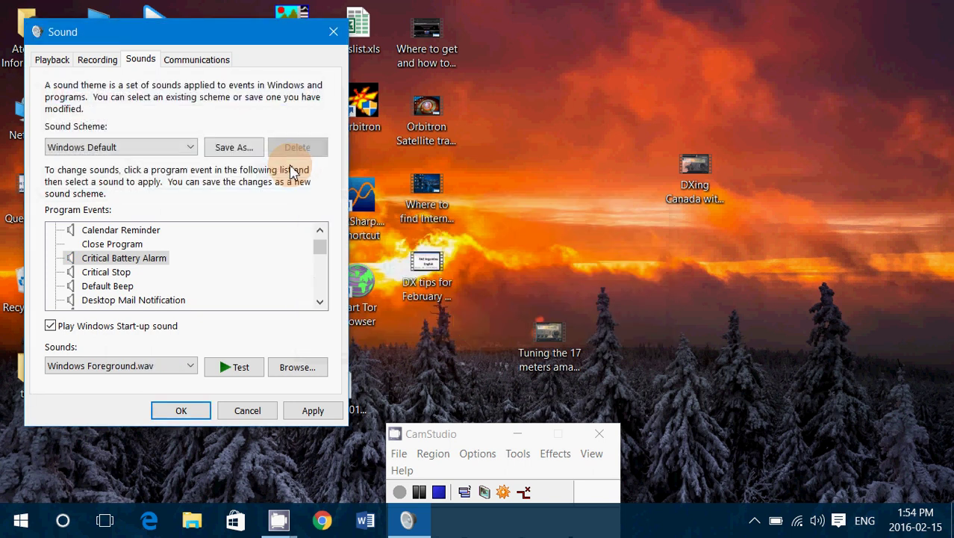
left_click(314, 413)
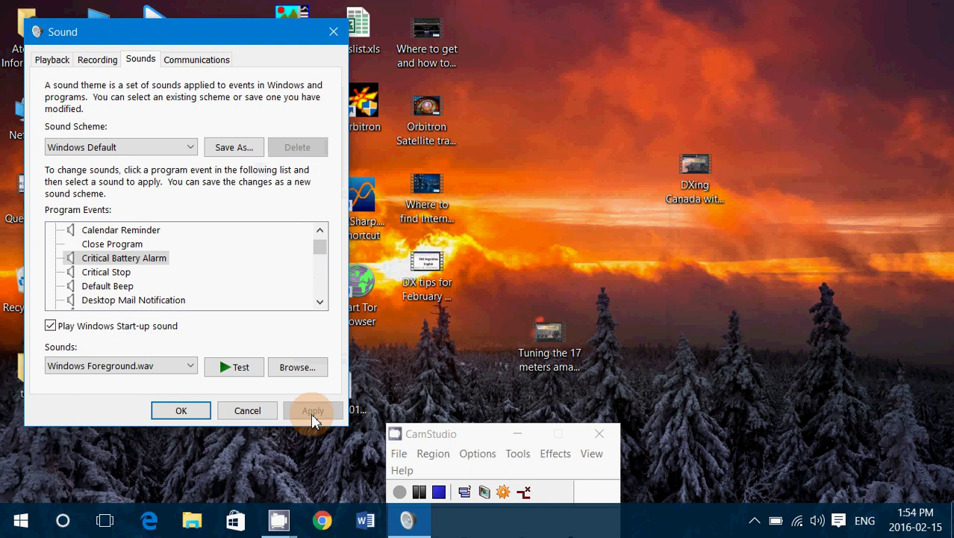
left_click(182, 411)
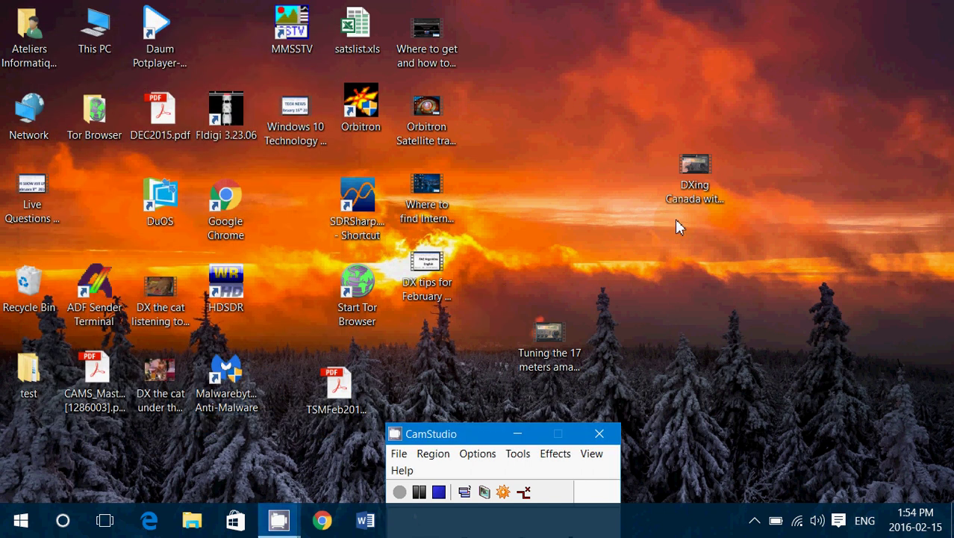
right_click(817, 520)
left_click(822, 496)
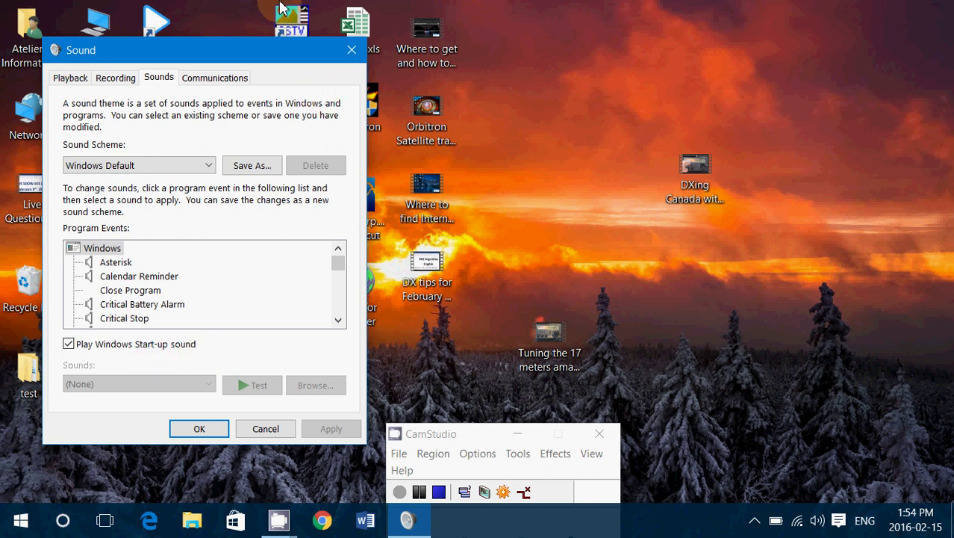
left_click(351, 49)
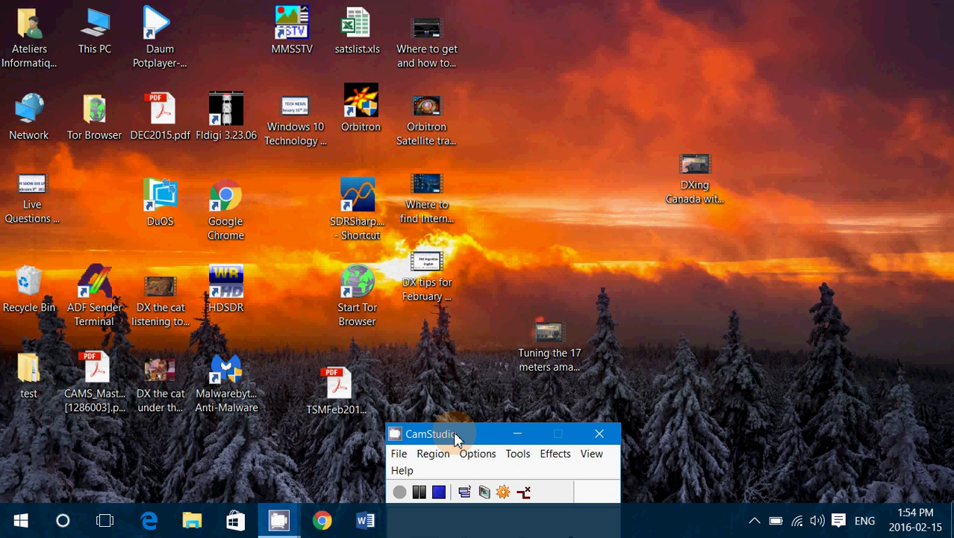